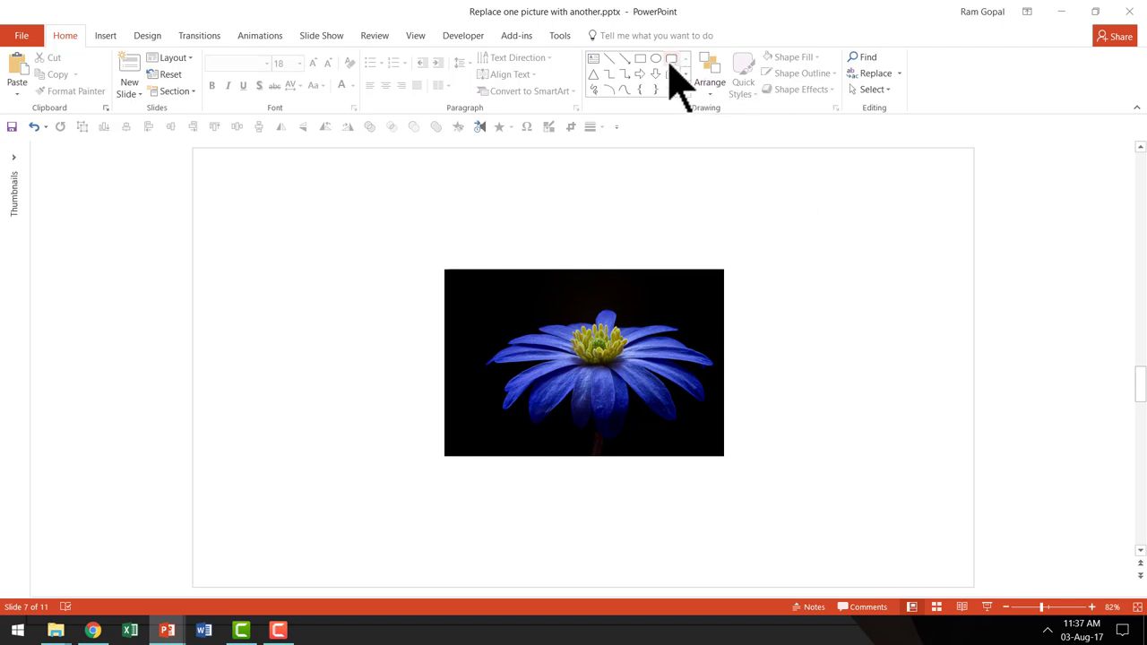
- Draw a rectangle covering the flower photo on slide 7, send it to back, and delete the photo
{"action": "left_click", "coordinate": [640, 57]}
{"action": "mouse_move", "coordinate": [436, 264]}
{"action": "left_mouse_down"}
{"action": "mouse_move", "coordinate": [545, 382]}
{"action": "mouse_move", "coordinate": [732, 462]}
{"action": "left_mouse_up"}
{"action": "right_click", "coordinate": [611, 327]}
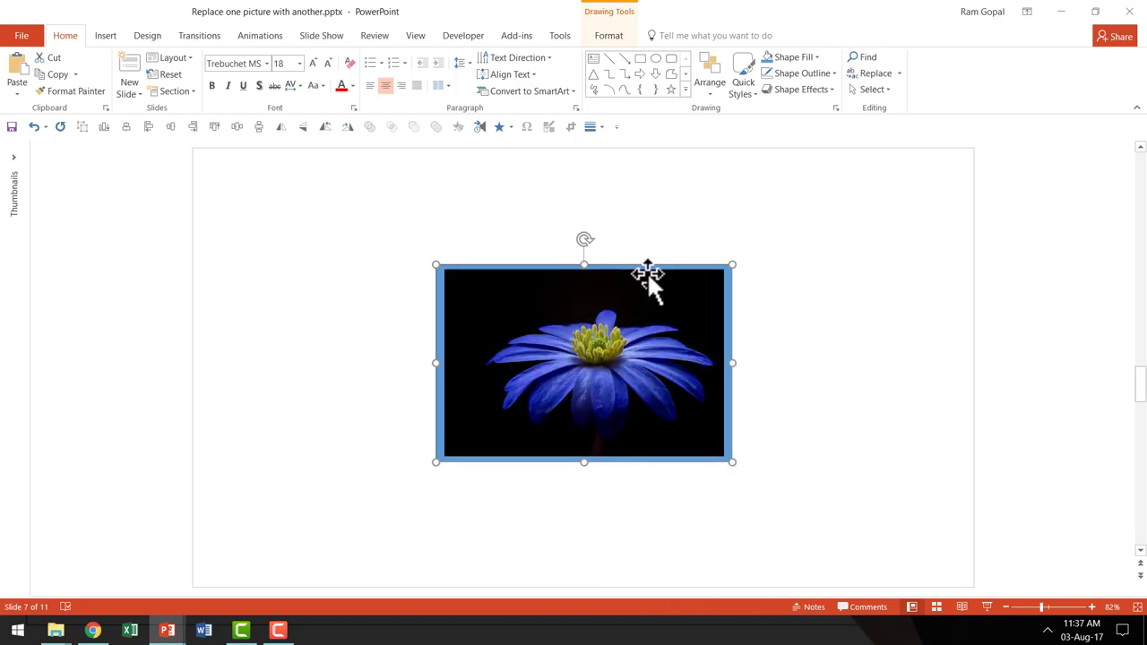
{"action": "left_click", "coordinate": [631, 352]}
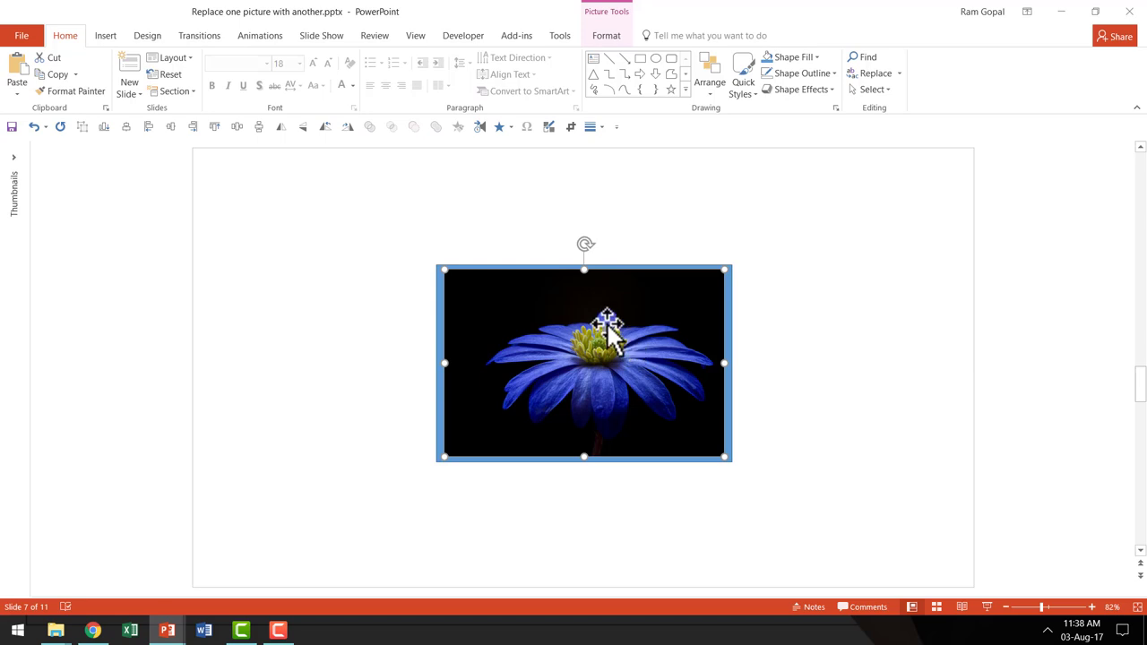
{"action": "key", "text": "Delete"}
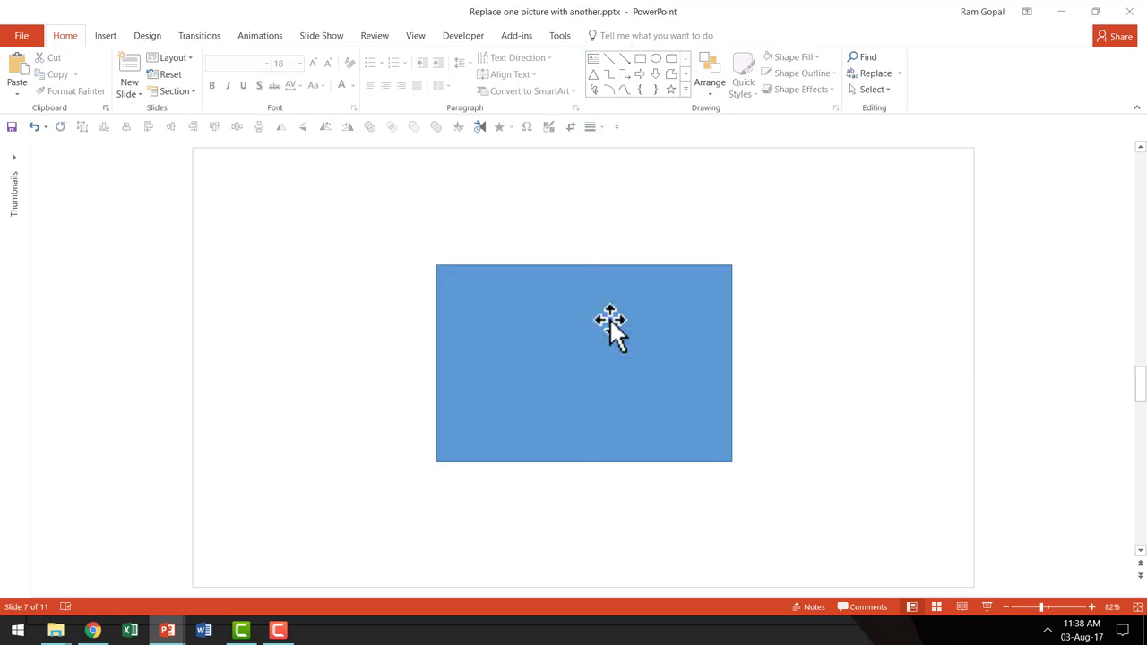
- Insert the picture bluebell-115283_1920.jpg onto slide 7
{"action": "left_click", "coordinate": [105, 35]}
{"action": "left_click", "coordinate": [100, 84]}
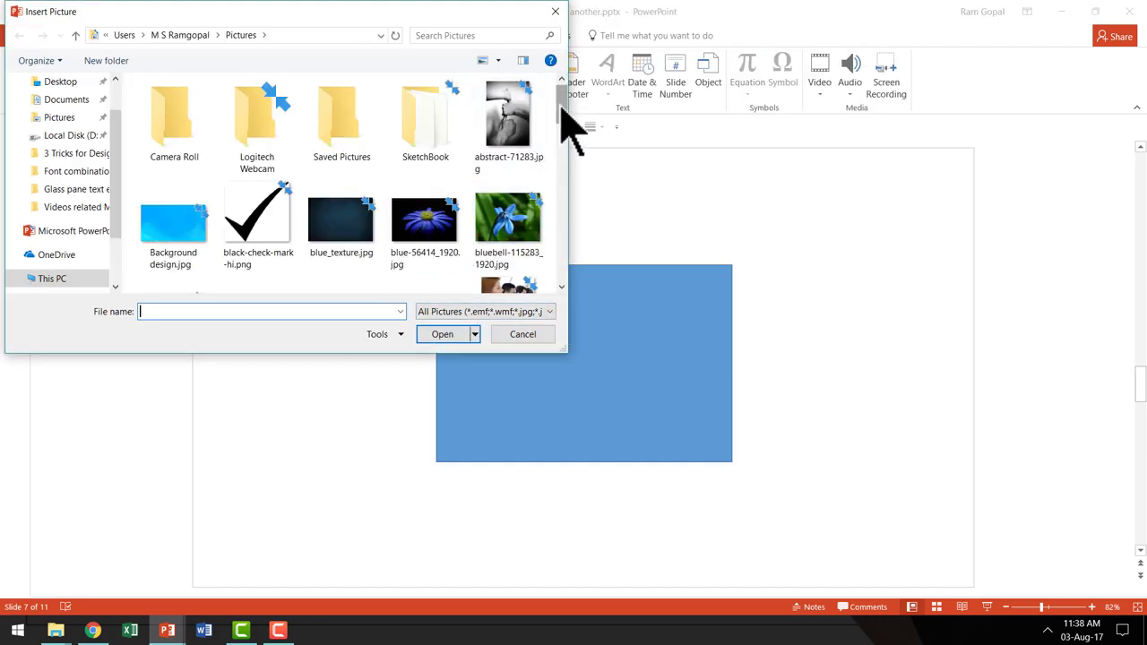
{"action": "left_click", "coordinate": [504, 228]}
{"action": "left_click", "coordinate": [466, 335]}
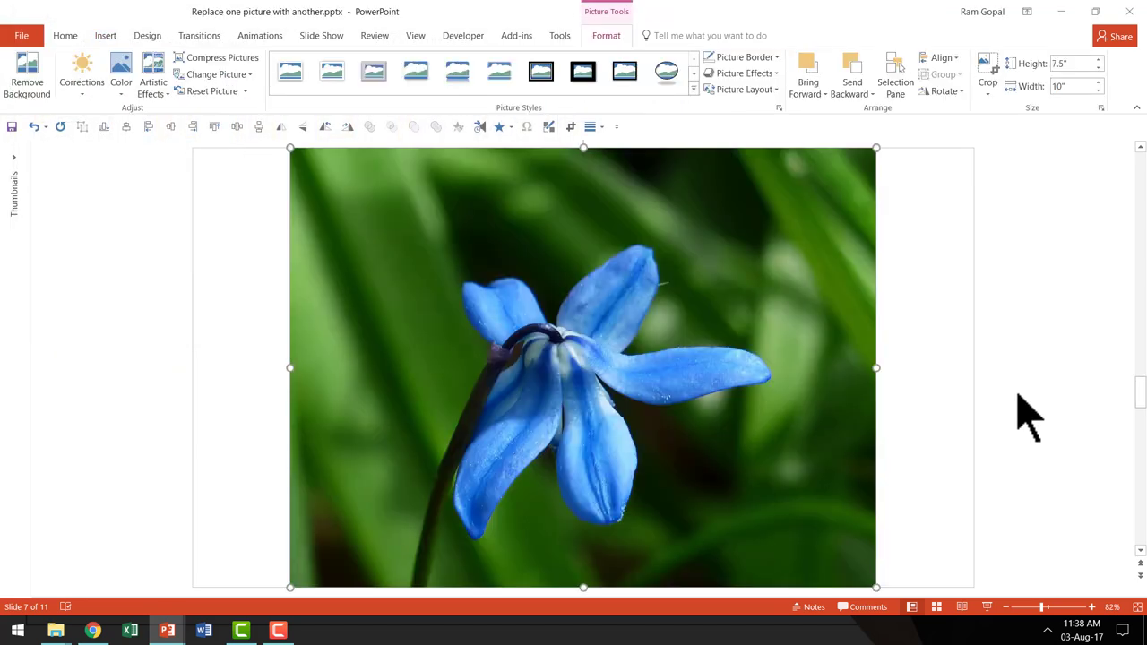
- Resize the bluebell photo to about 3.11" by 4.15" and centre it inside the blue rectangle
{"action": "left_click_drag", "start_coordinate": [285, 141], "coordinate": [737, 440]}
{"action": "left_click_drag", "start_coordinate": [776, 479], "coordinate": [533, 306]}
{"action": "left_click_drag", "start_coordinate": [633, 414], "coordinate": [686, 455]}
{"action": "left_click_drag", "start_coordinate": [568, 327], "coordinate": [582, 326]}
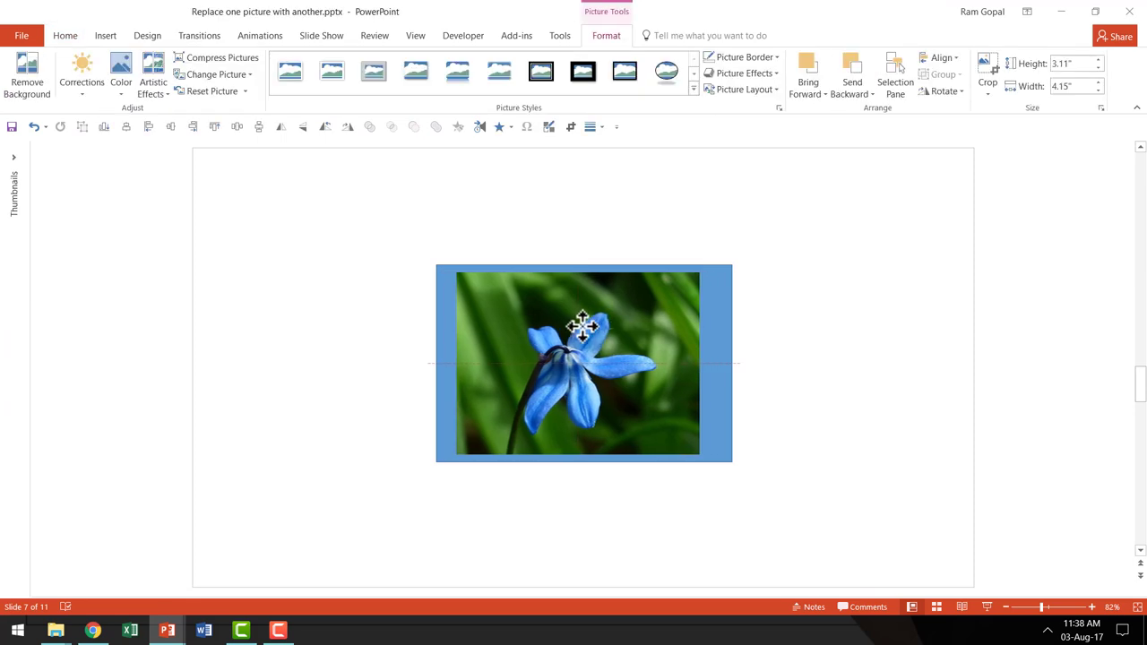
{"action": "left_click", "coordinate": [842, 359]}
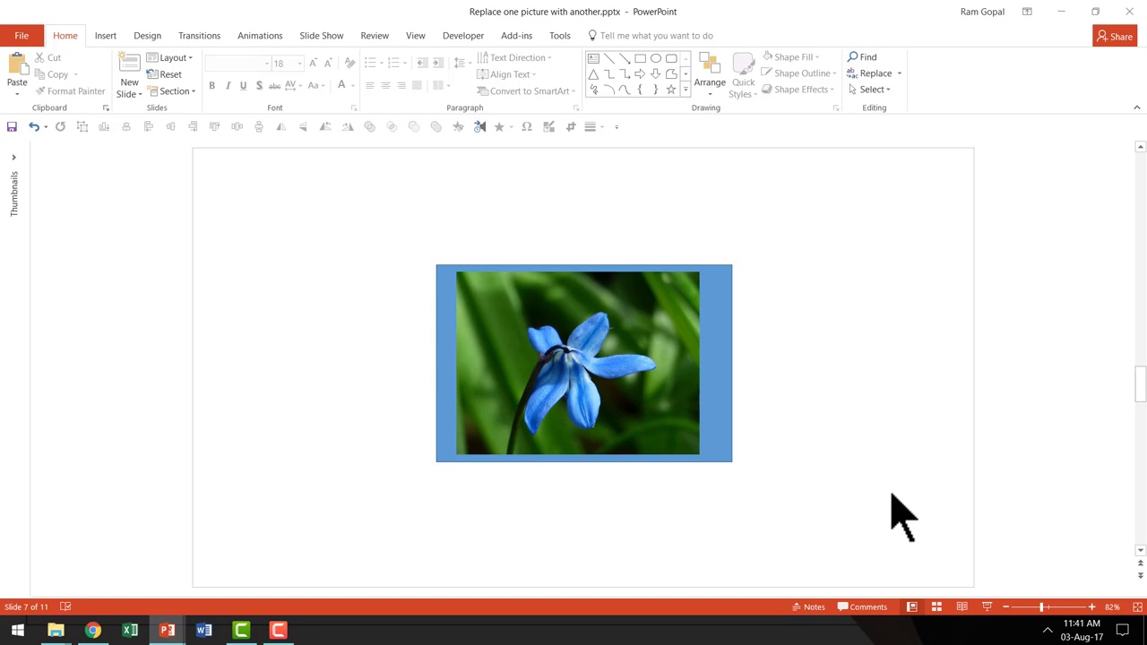
- Start the slide show from the status bar
{"action": "left_click", "coordinate": [987, 607]}
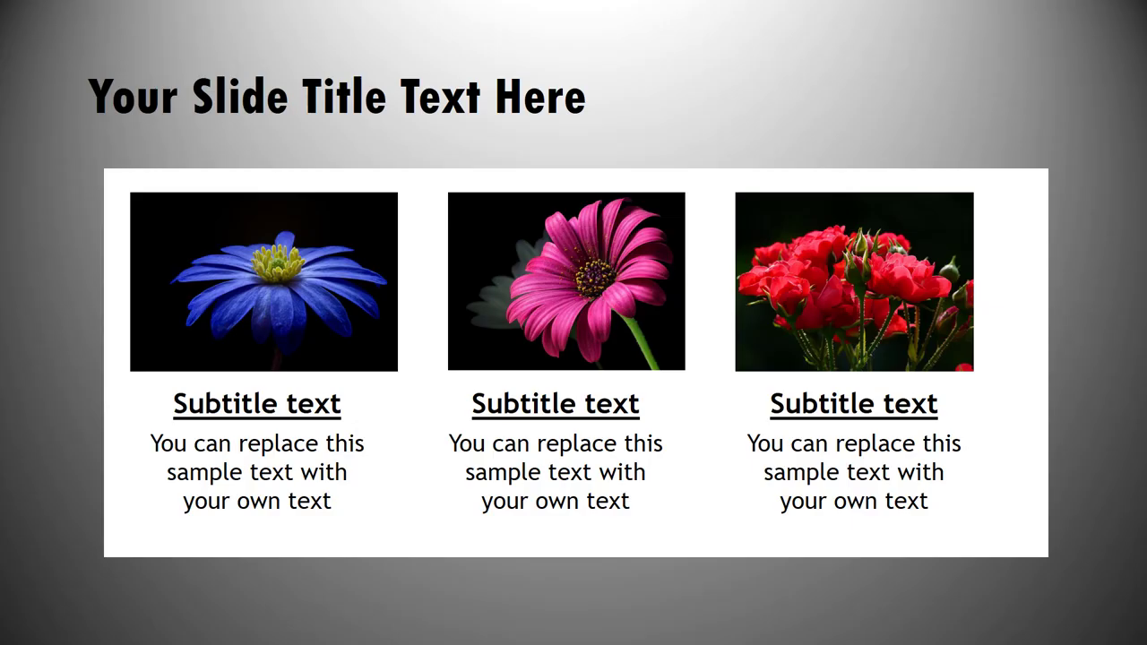
- End the slide show to return to editing slide 8
{"action": "key", "text": "Escape"}
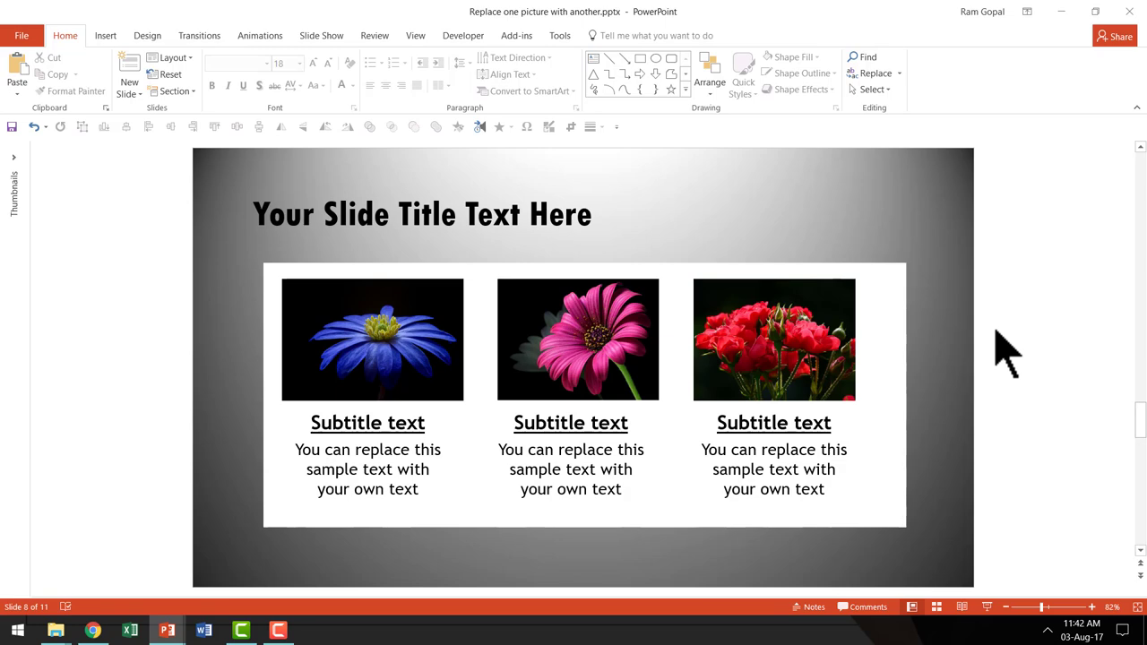
- Change the first flower photo on slide 8, choosing Conference.png.jpg from a file
{"action": "left_click", "coordinate": [397, 312]}
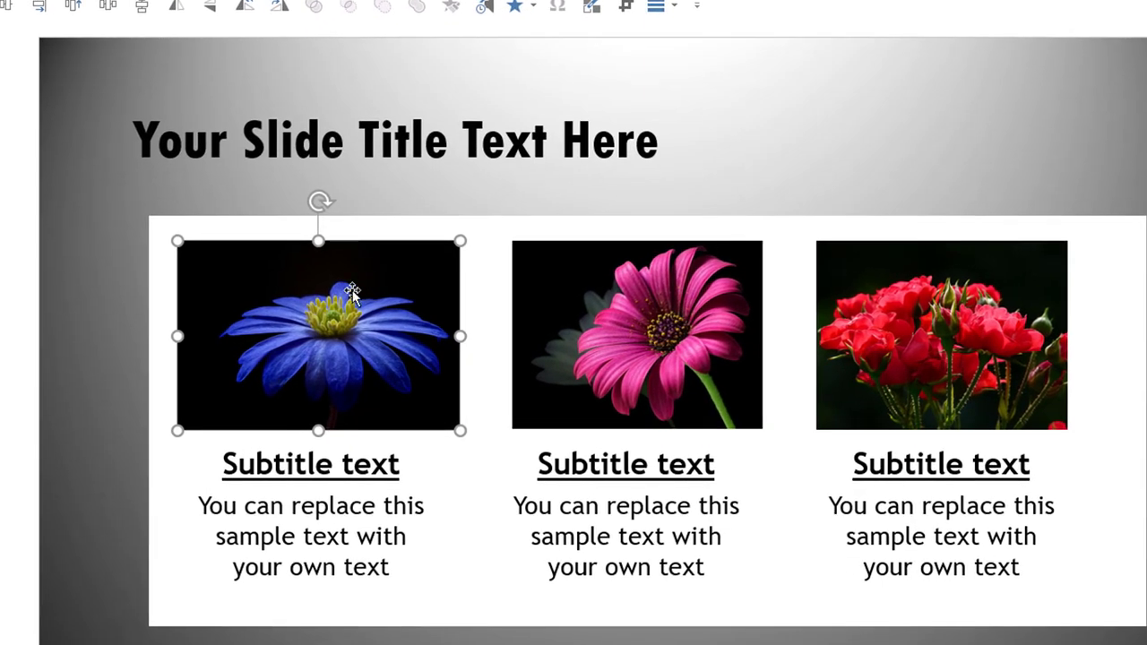
{"action": "right_click", "coordinate": [350, 291]}
{"action": "mouse_move", "coordinate": [417, 425]}
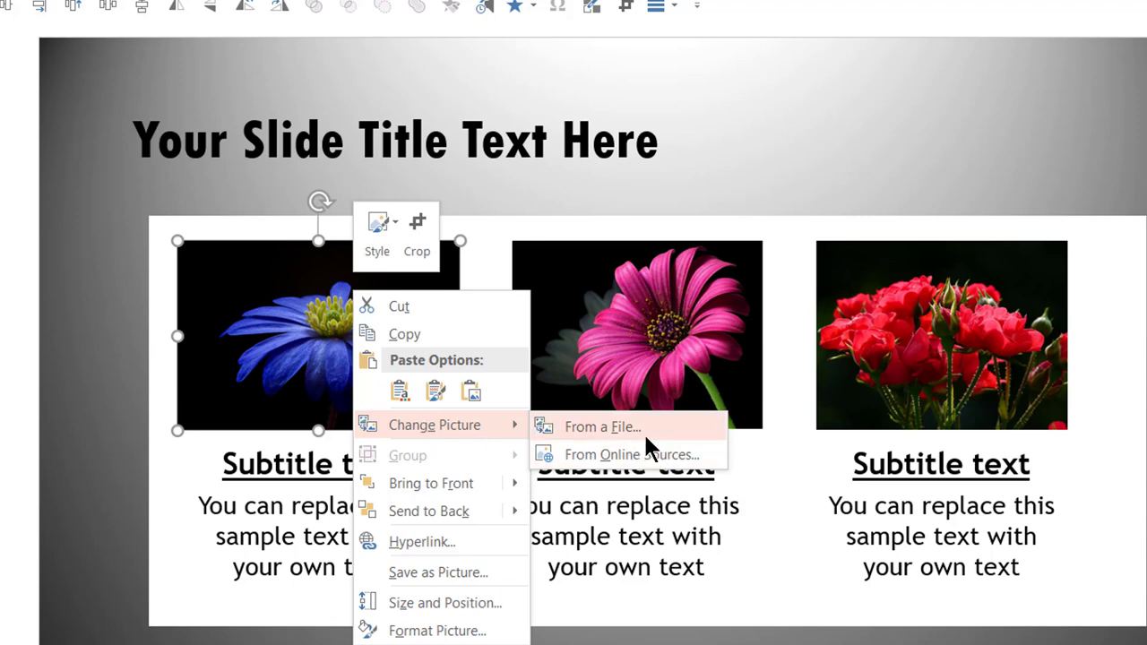
{"action": "left_click", "coordinate": [584, 426]}
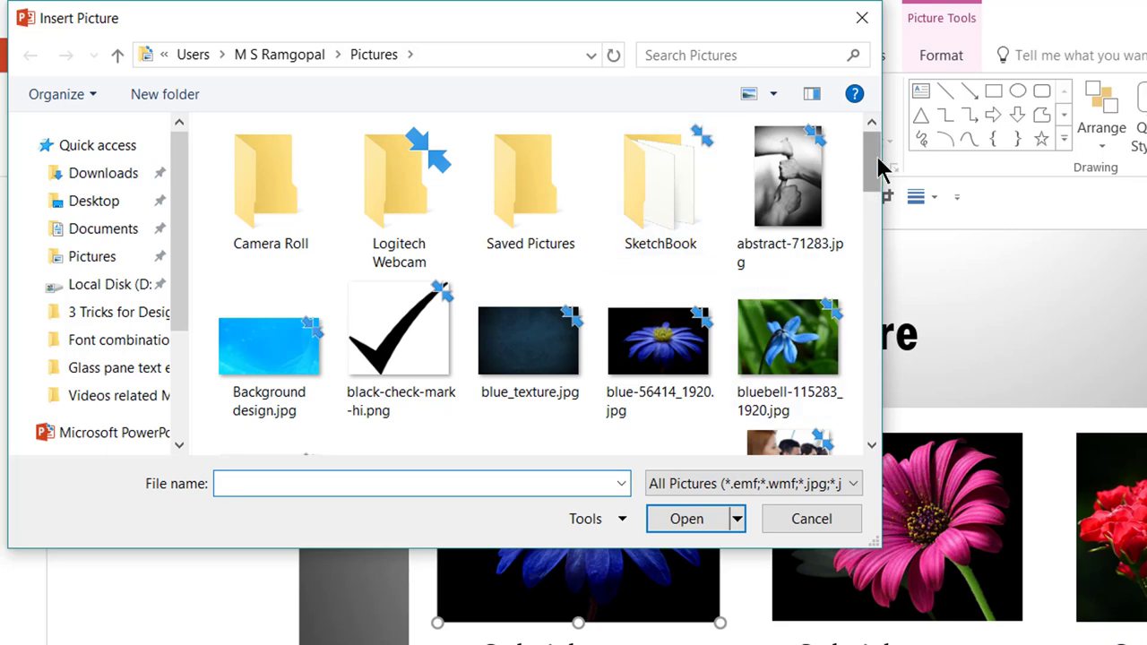
{"action": "left_click_drag", "start_coordinate": [877, 157], "coordinate": [877, 173]}
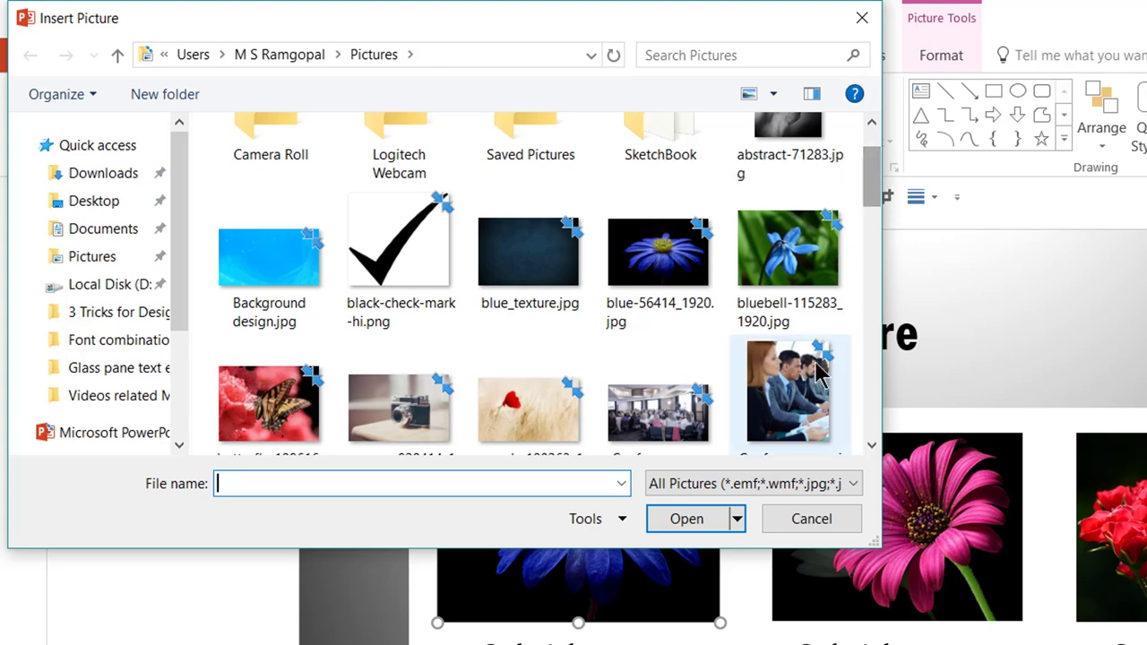
{"action": "left_click", "coordinate": [779, 392]}
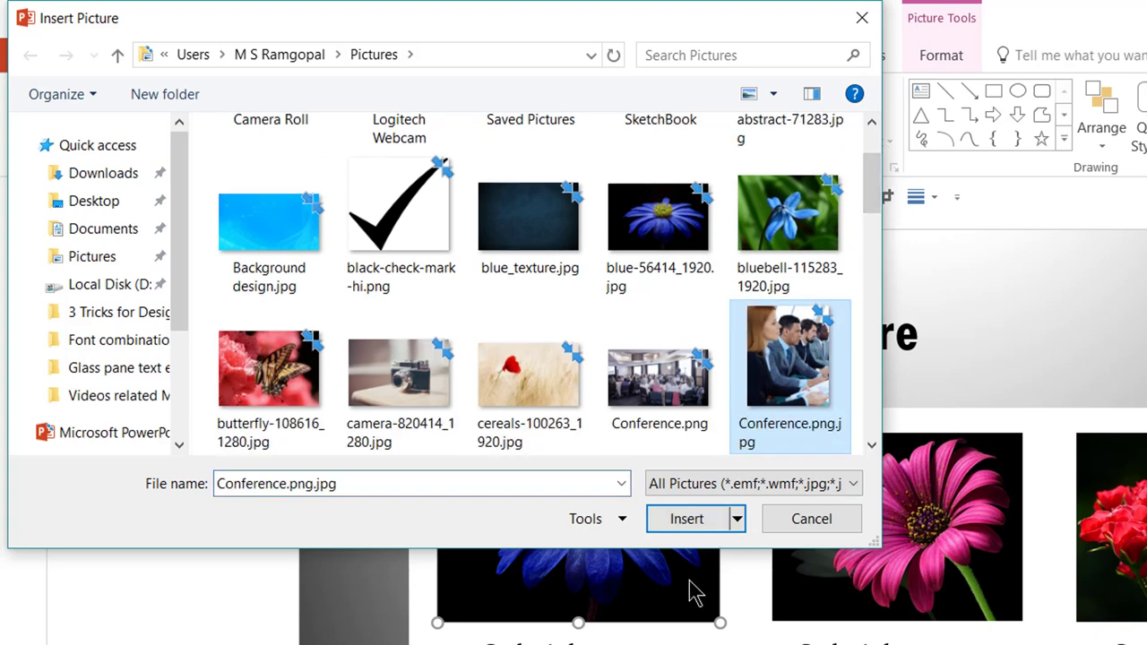
- Insert Conference.png.jpg in place of the first flower photo
{"action": "left_click", "coordinate": [699, 525]}
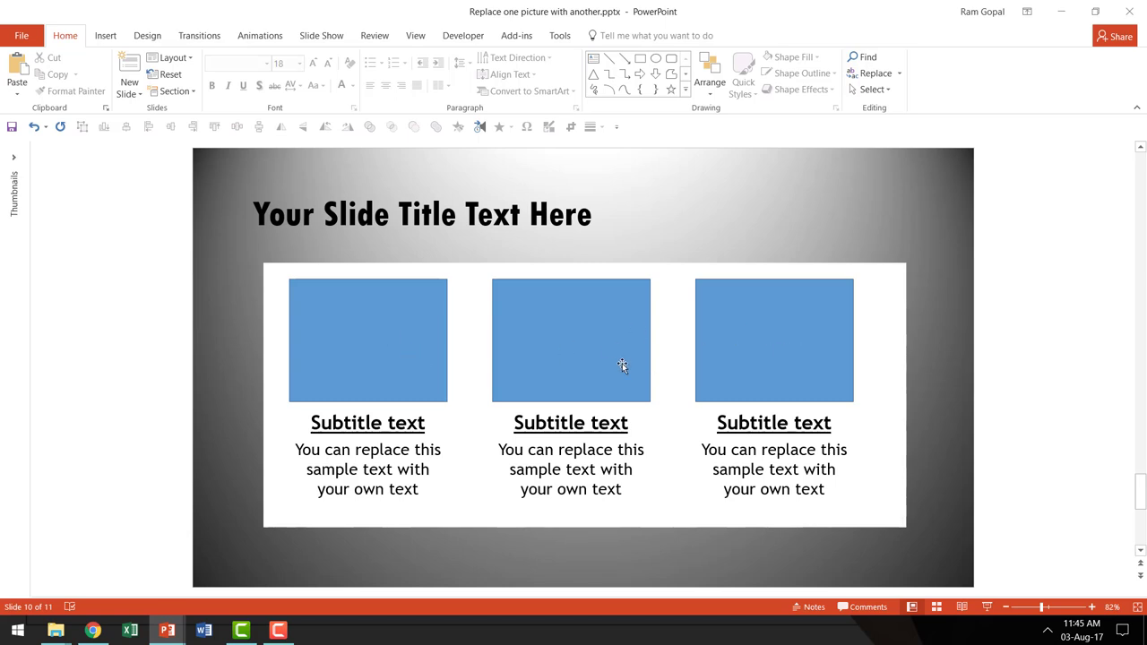
- Fill the first rectangle on slide 10 with the picture blue-56414_1920.jpg
{"action": "left_click", "coordinate": [379, 316]}
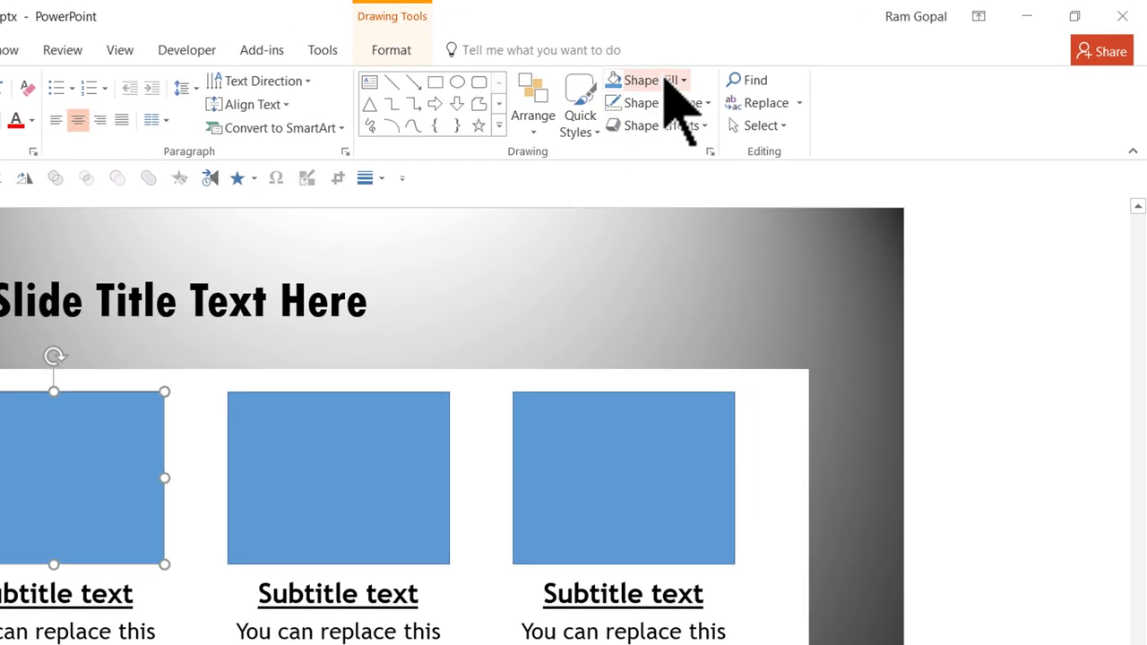
{"action": "left_click", "coordinate": [813, 58]}
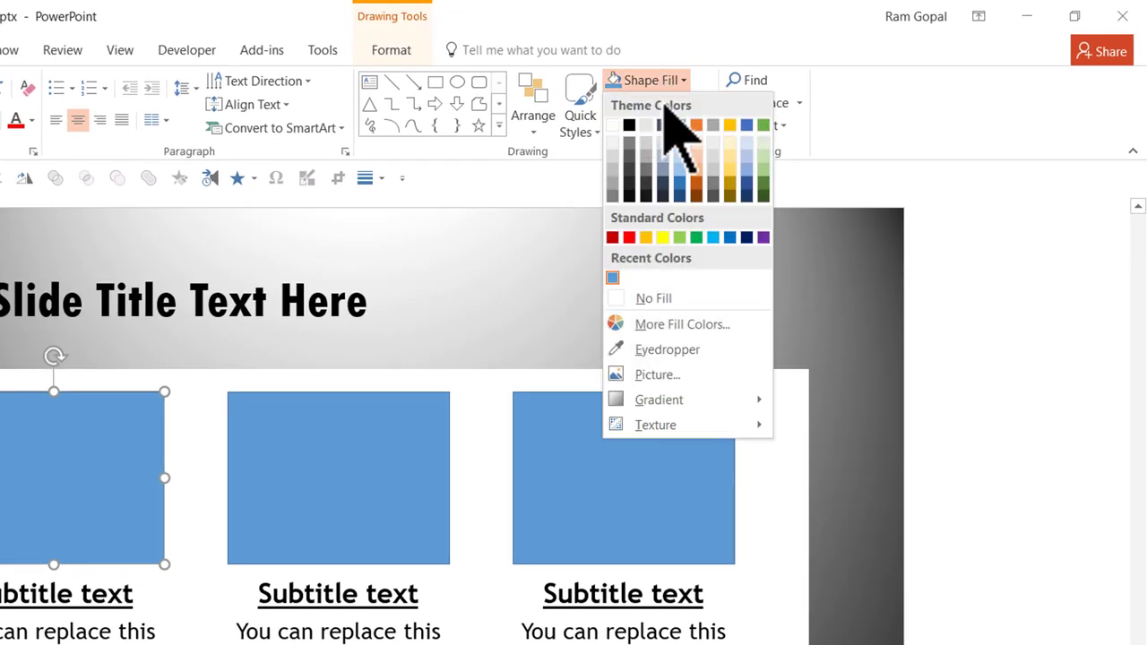
{"action": "left_click", "coordinate": [661, 377]}
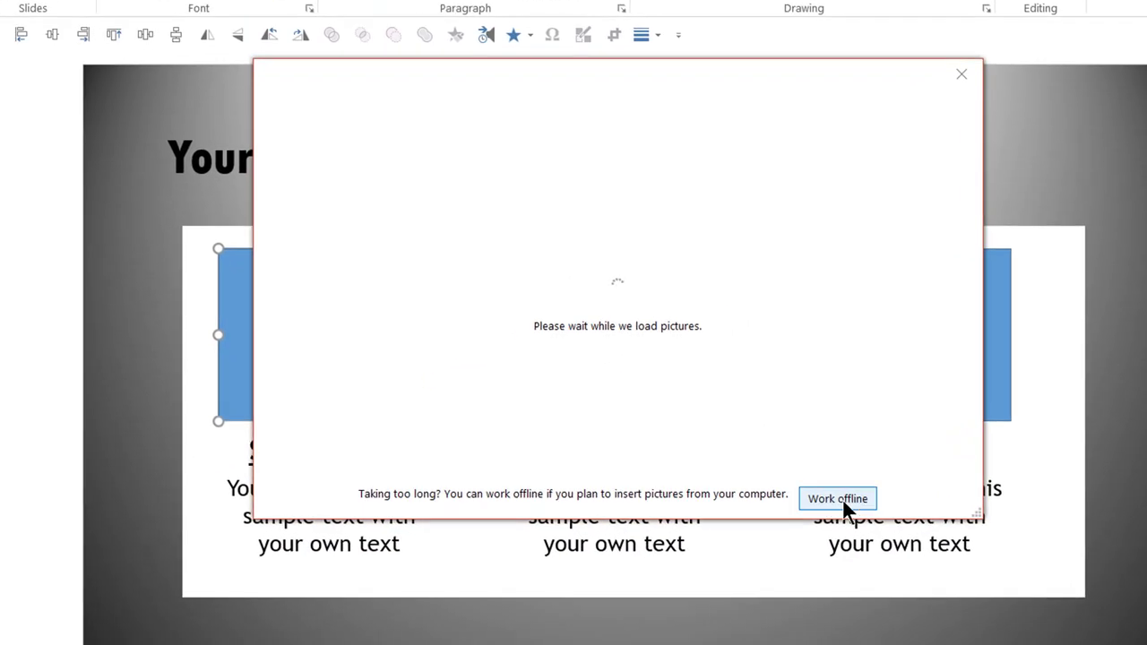
{"action": "left_click", "coordinate": [431, 184]}
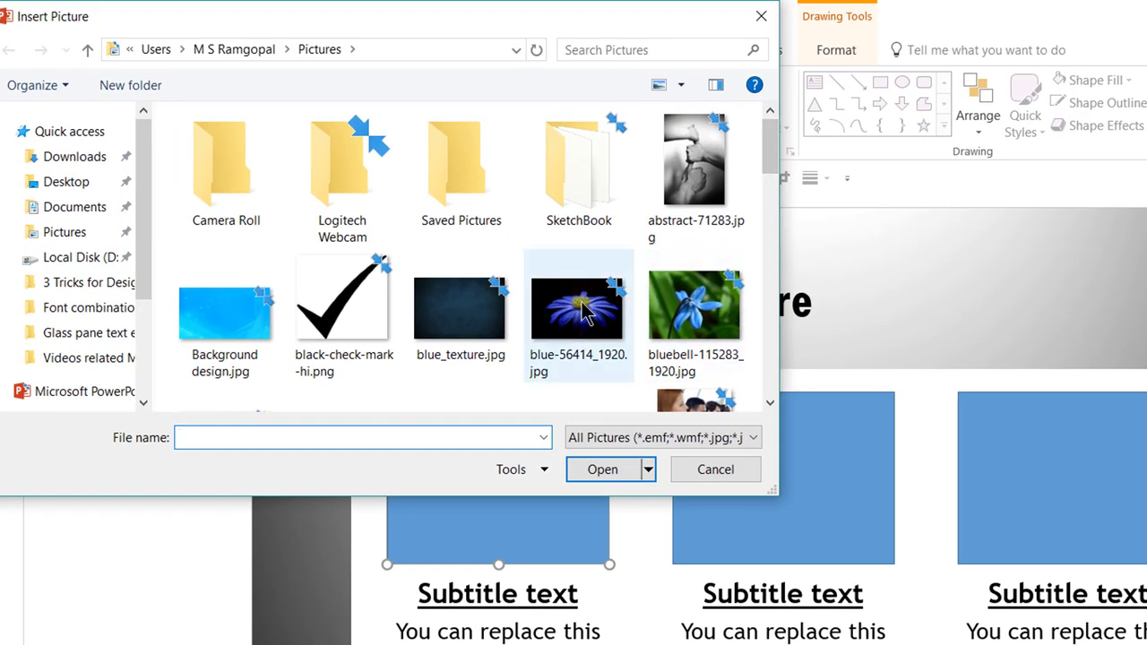
{"action": "left_click", "coordinate": [583, 314]}
{"action": "left_click", "coordinate": [618, 471]}
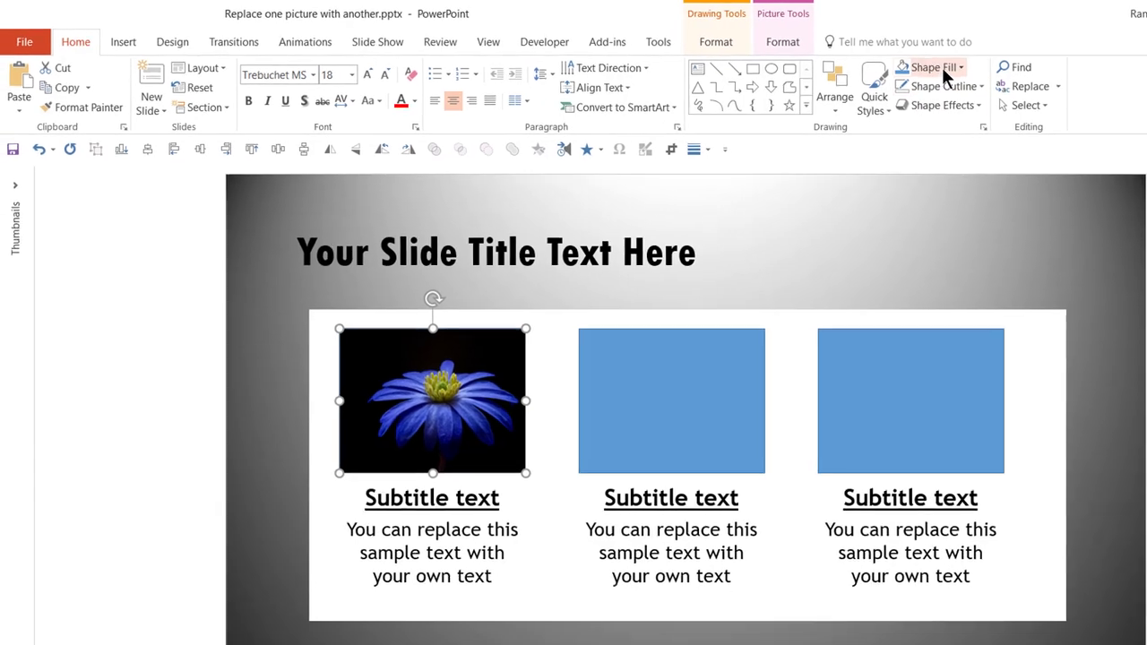
- Replace the first square's picture fill with bluebell-115283_1920.jpg
{"action": "left_click", "coordinate": [1068, 77]}
{"action": "left_click", "coordinate": [1070, 354]}
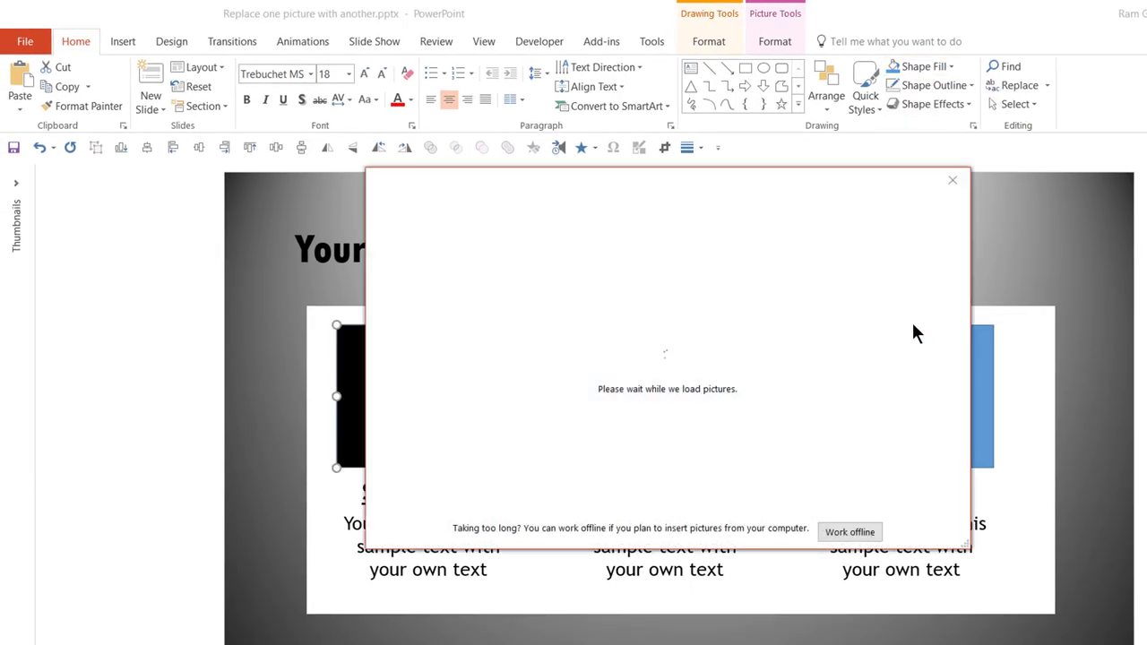
{"action": "left_click", "coordinate": [551, 287]}
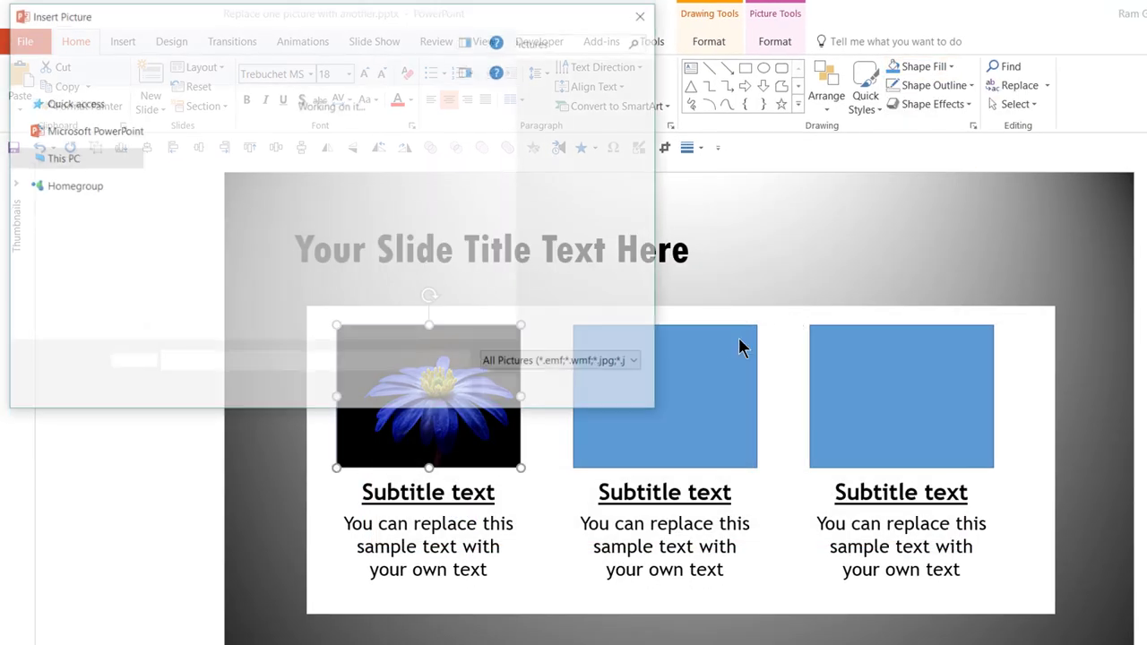
{"action": "left_click", "coordinate": [596, 261]}
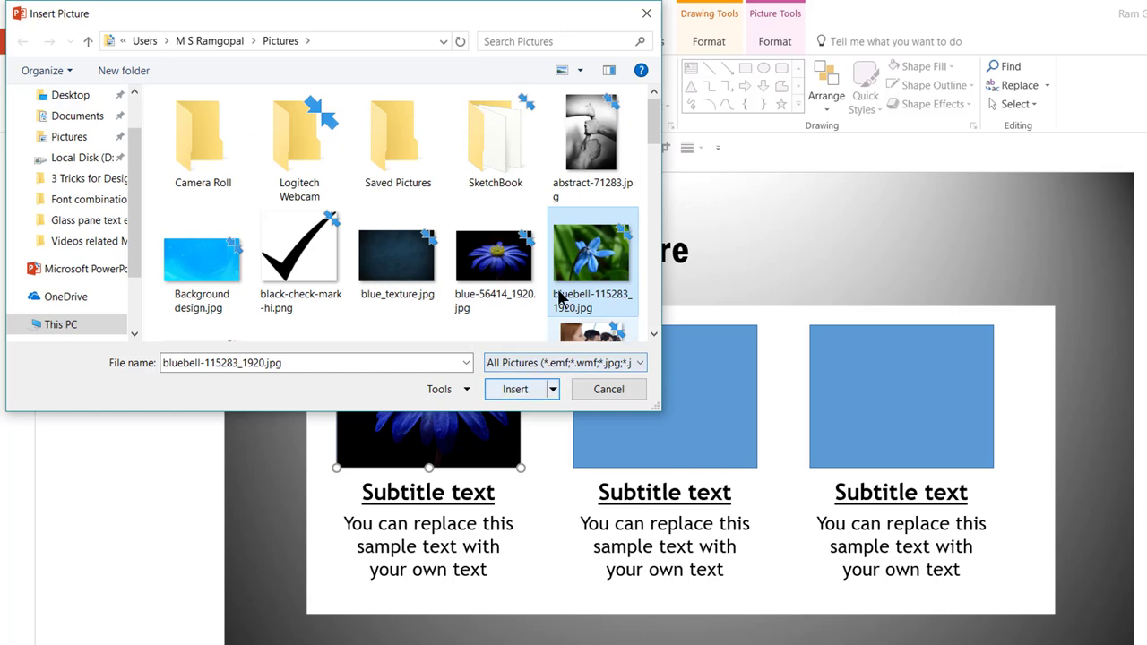
{"action": "left_click", "coordinate": [516, 389]}
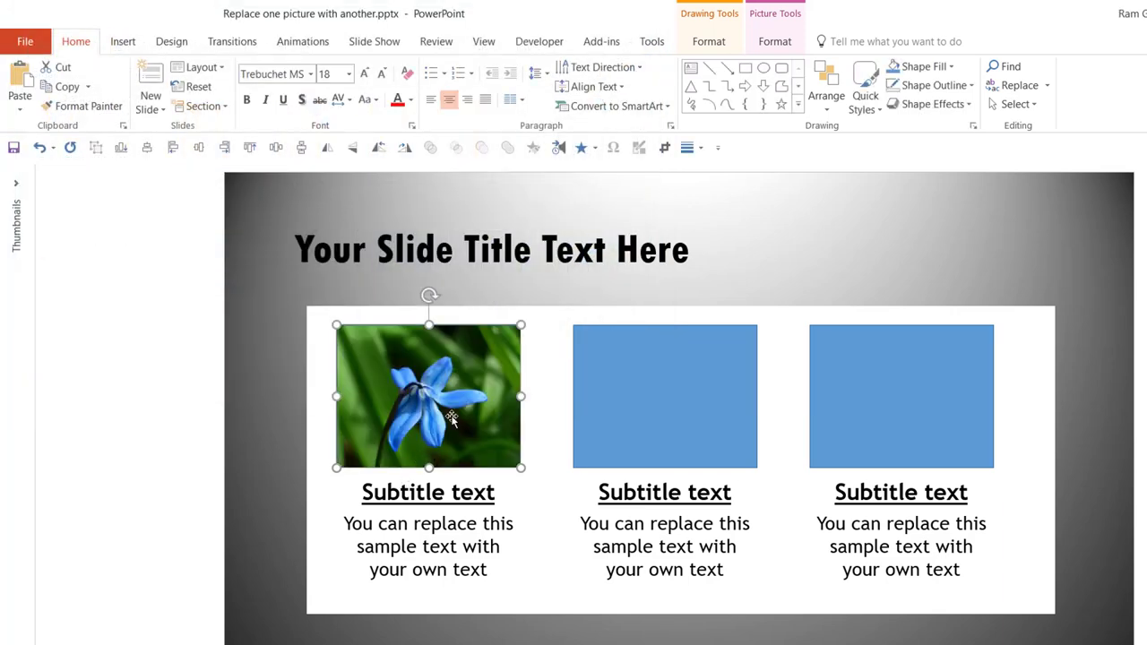